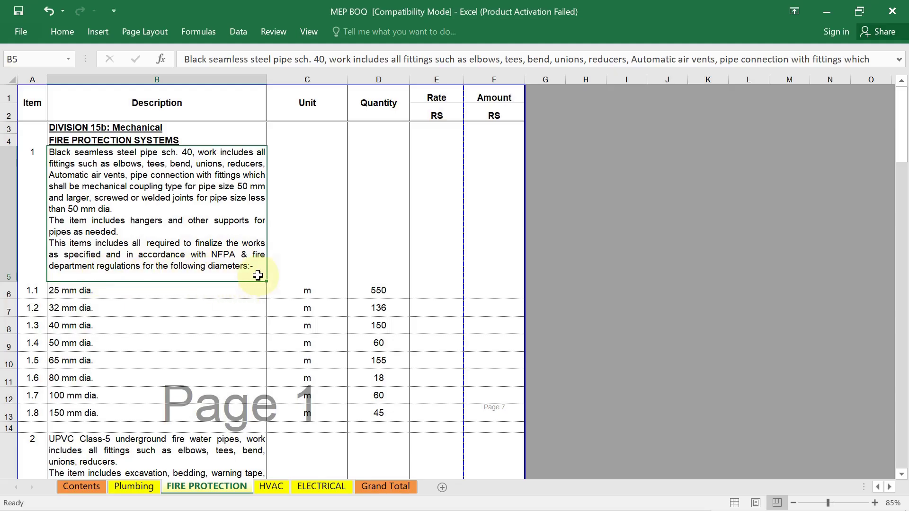
pyautogui.click(120, 292)
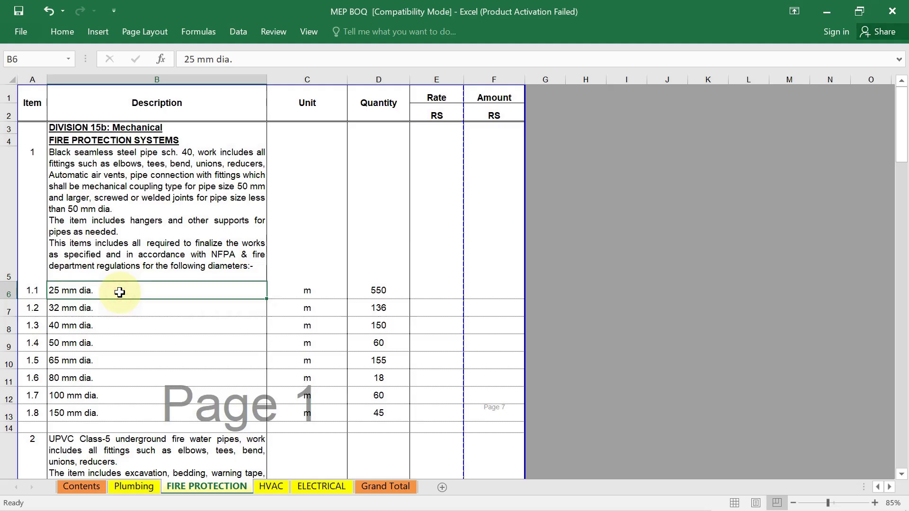
pyautogui.click(118, 308)
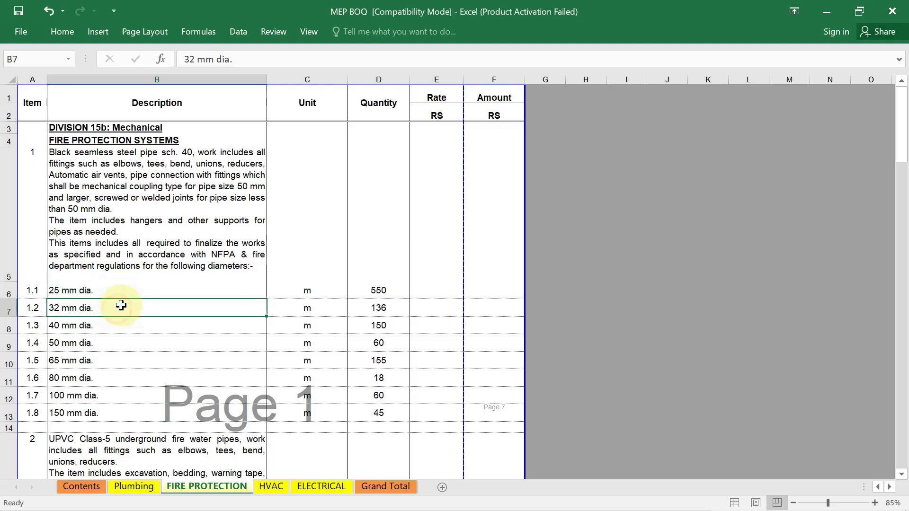
pyautogui.click(169, 291)
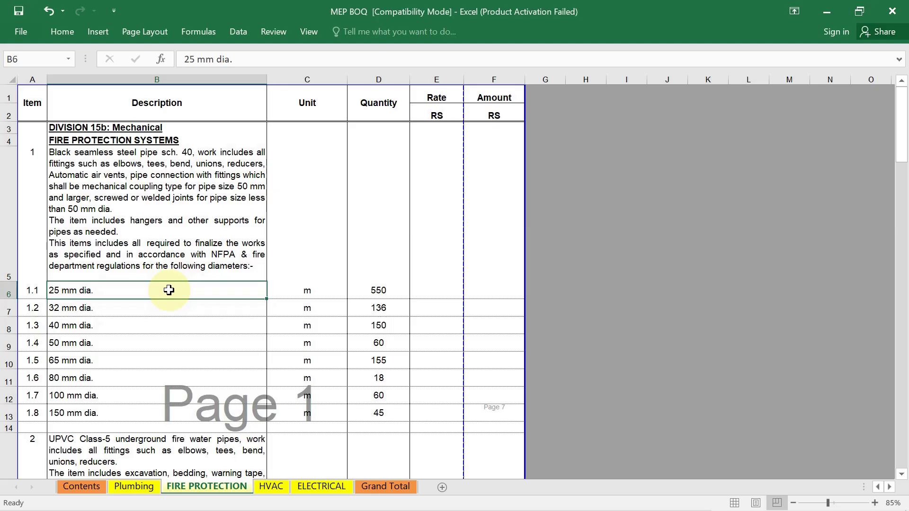
pyautogui.click(136, 322)
pyautogui.click(148, 296)
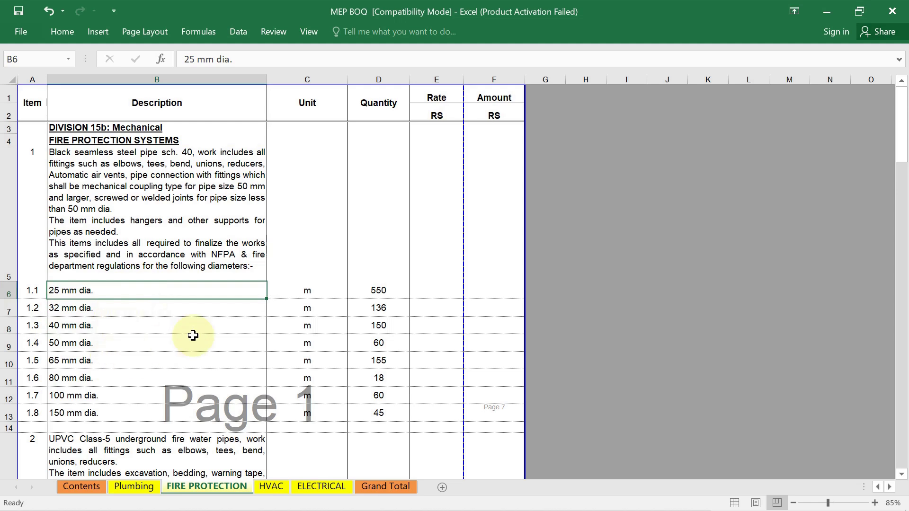
pyautogui.click(161, 308)
pyautogui.click(102, 293)
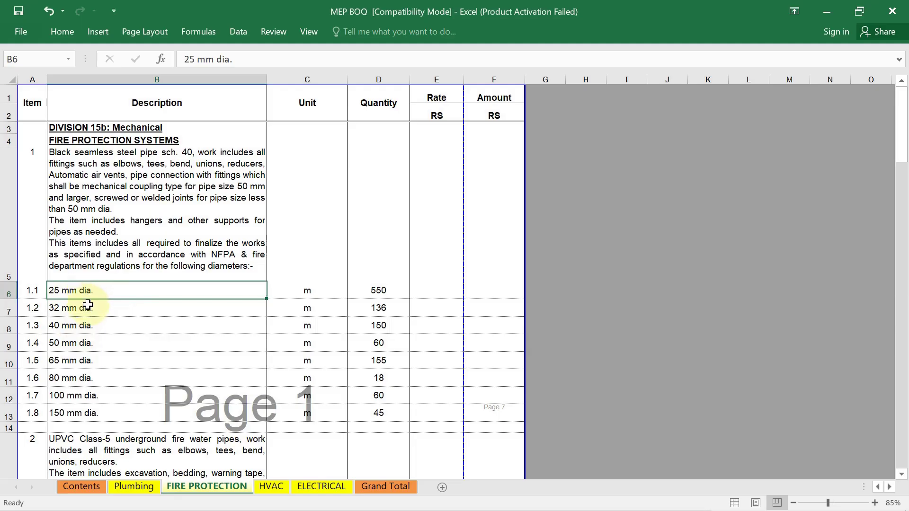
pyautogui.click(87, 308)
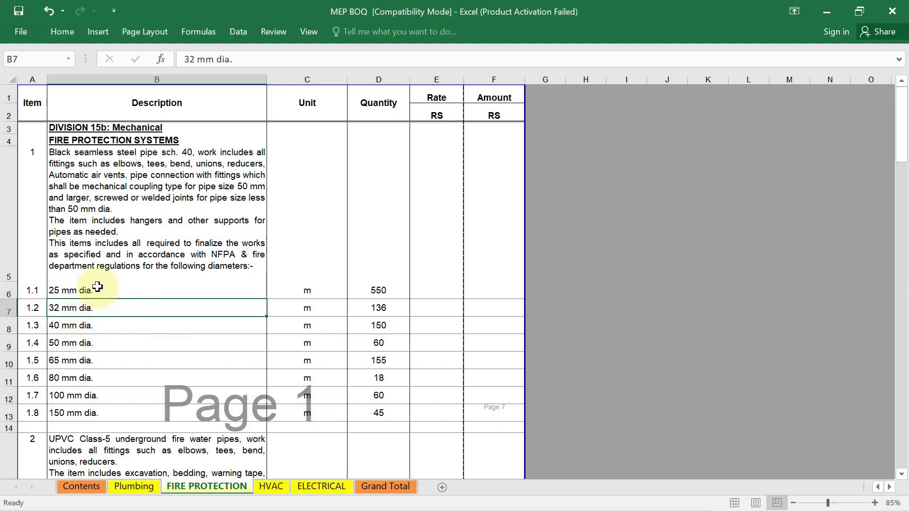
pyautogui.click(91, 293)
pyautogui.click(297, 291)
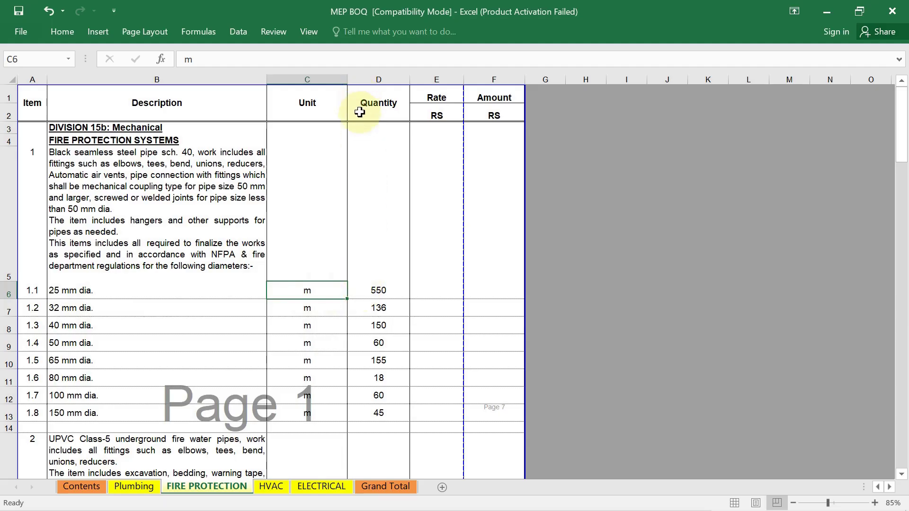
pyautogui.click(364, 96)
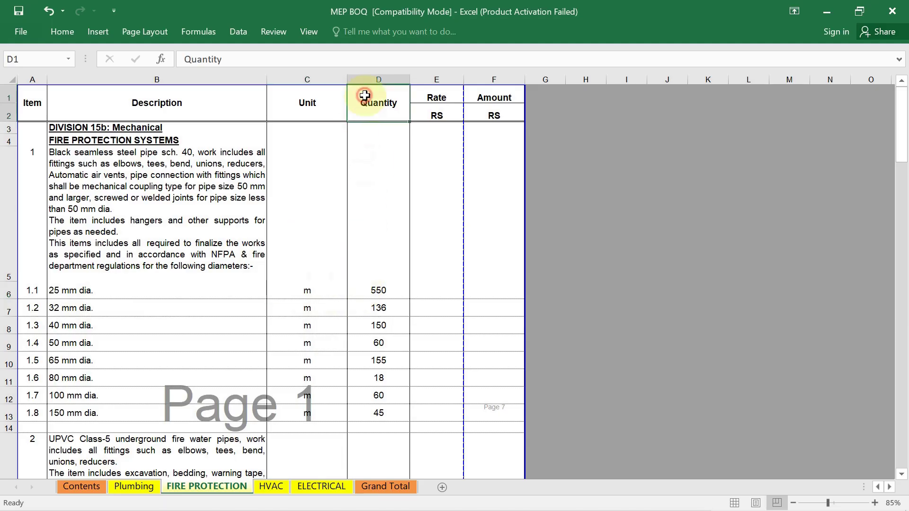
pyautogui.click(90, 308)
pyautogui.click(91, 287)
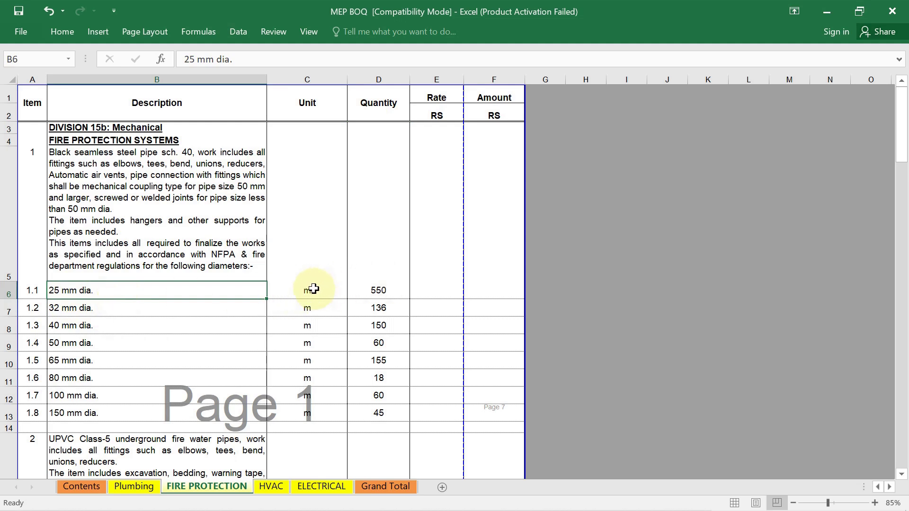
pyautogui.click(381, 290)
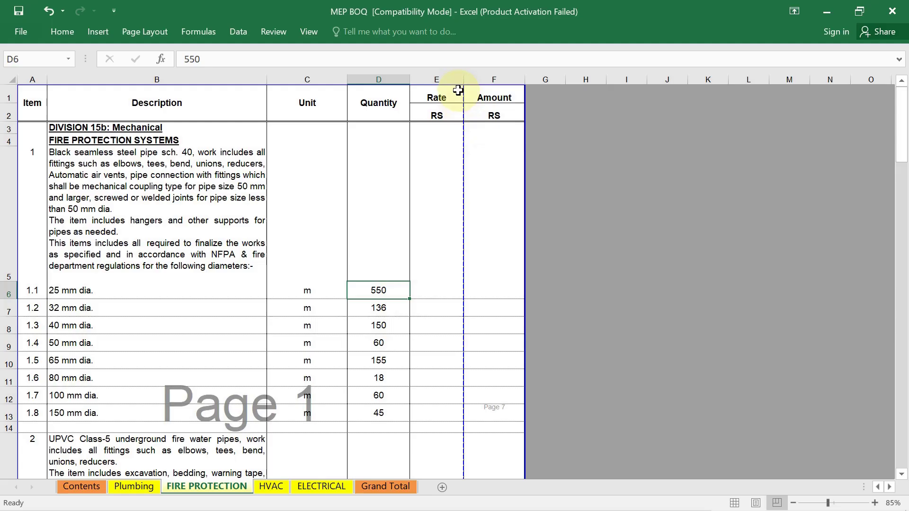
pyautogui.click(439, 75)
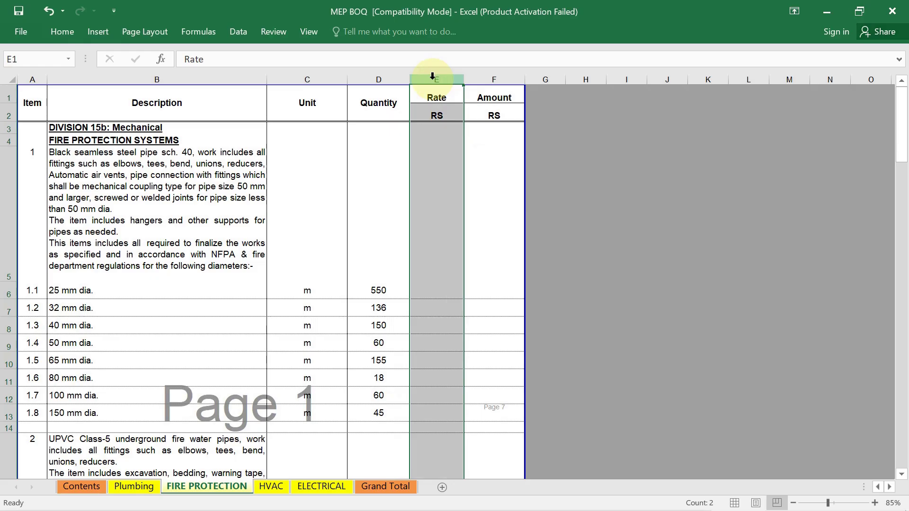
pyautogui.click(499, 80)
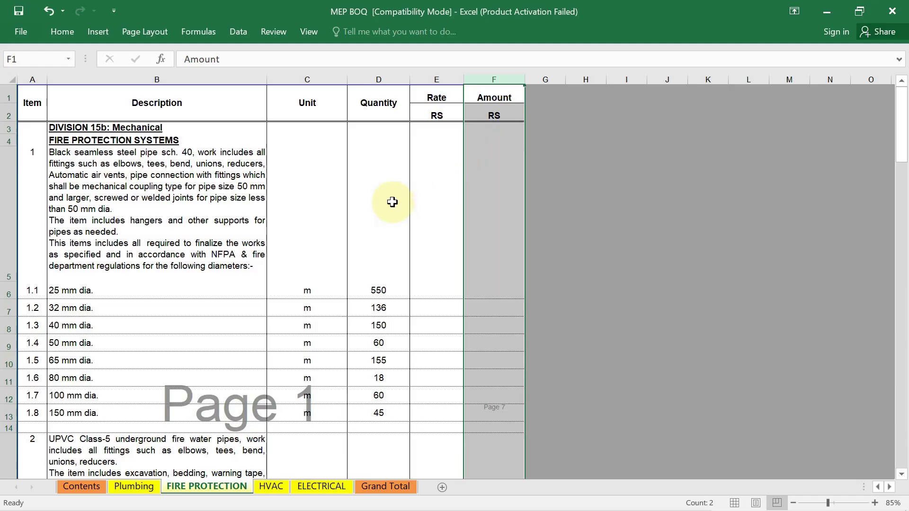
pyautogui.click(502, 309)
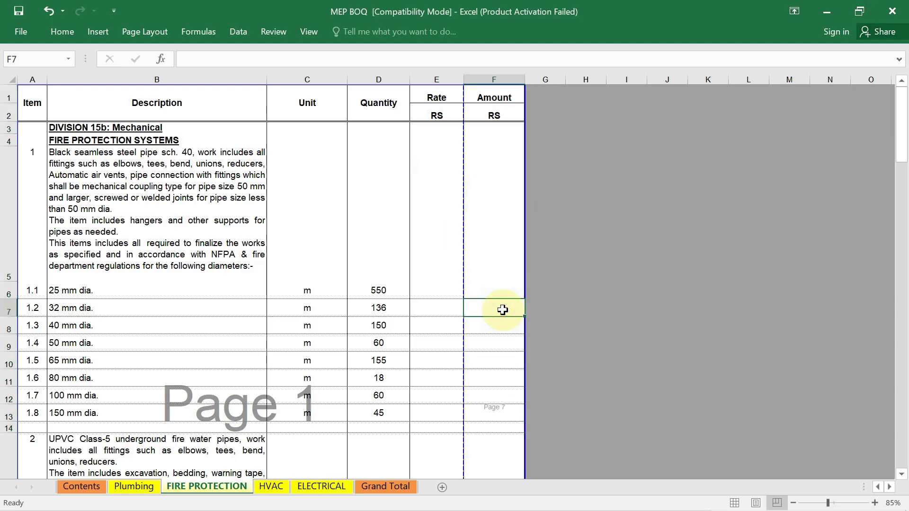
pyautogui.scroll(-1, 175, 257)
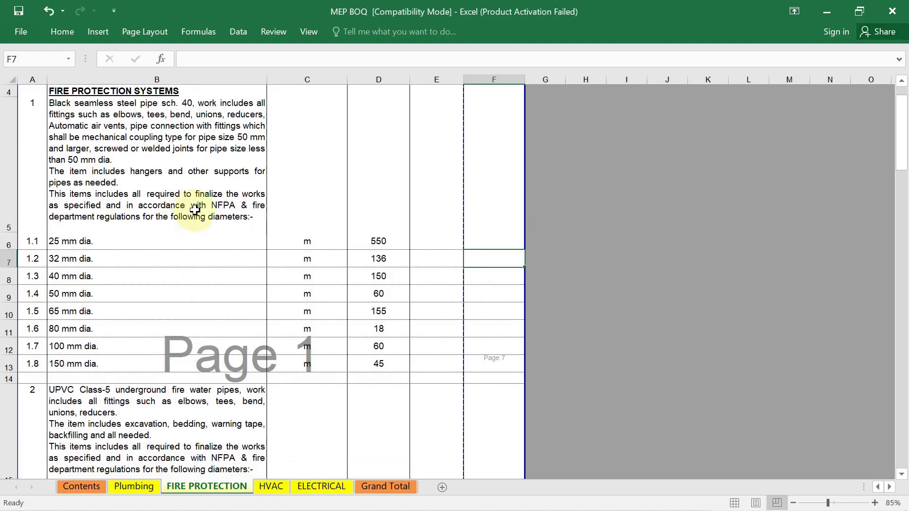
pyautogui.scroll(1, 194, 211)
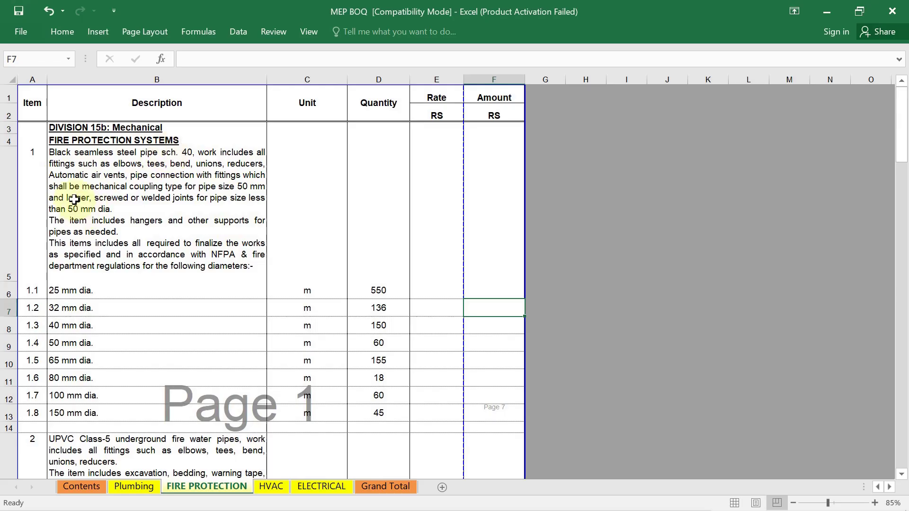
pyautogui.scroll(-1, 92, 296)
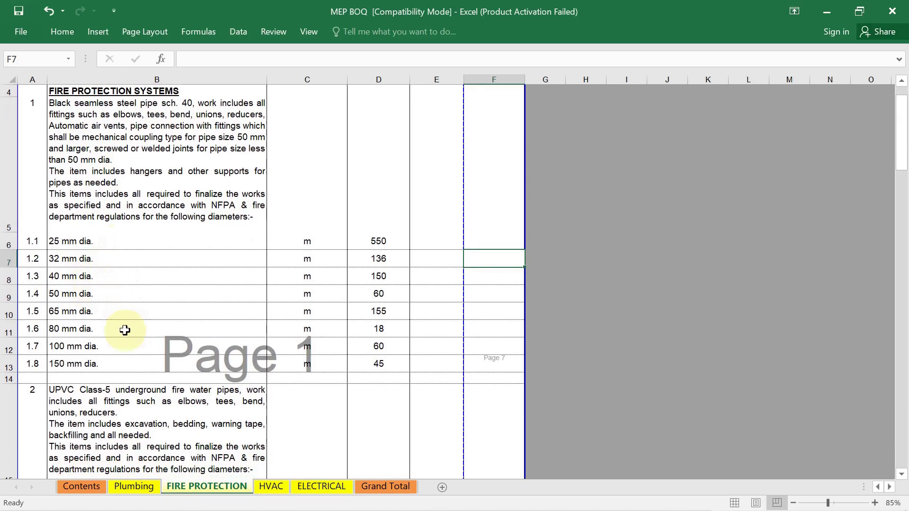
pyautogui.scroll(1, 138, 369)
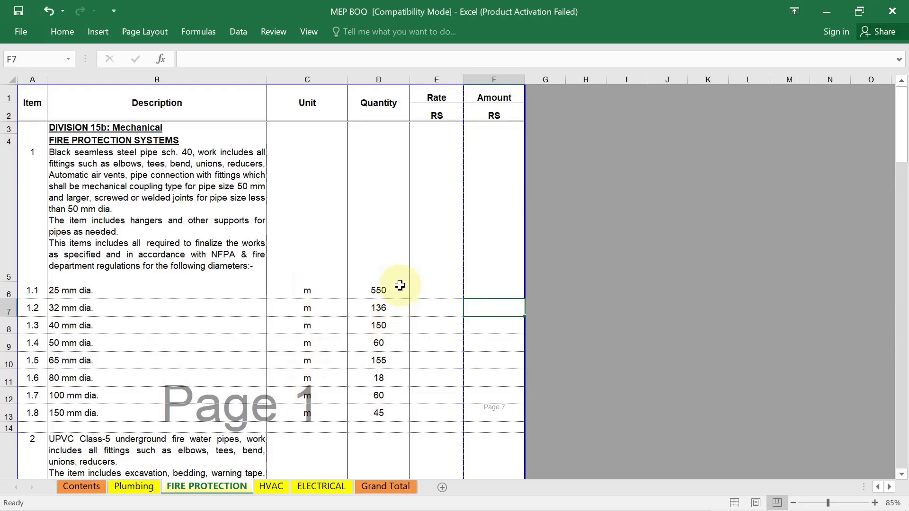
pyautogui.scroll(-2, 391, 334)
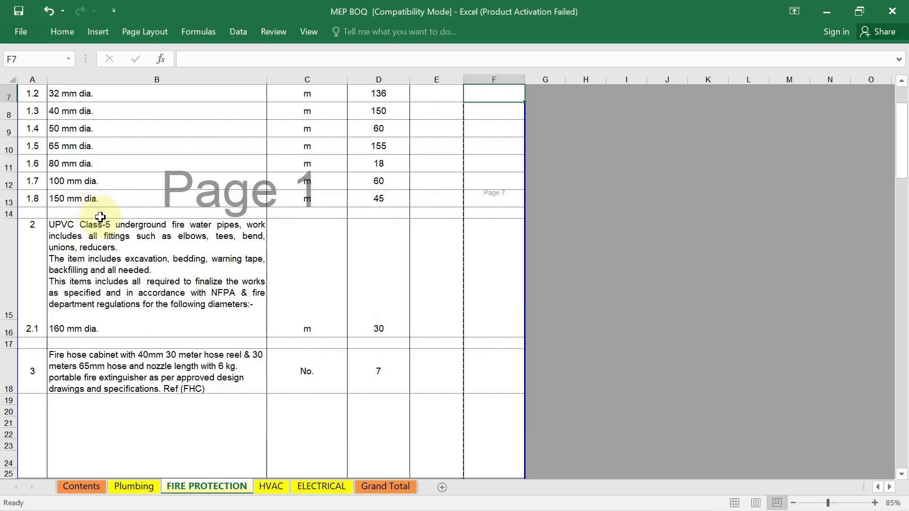
pyautogui.scroll(-1, 101, 217)
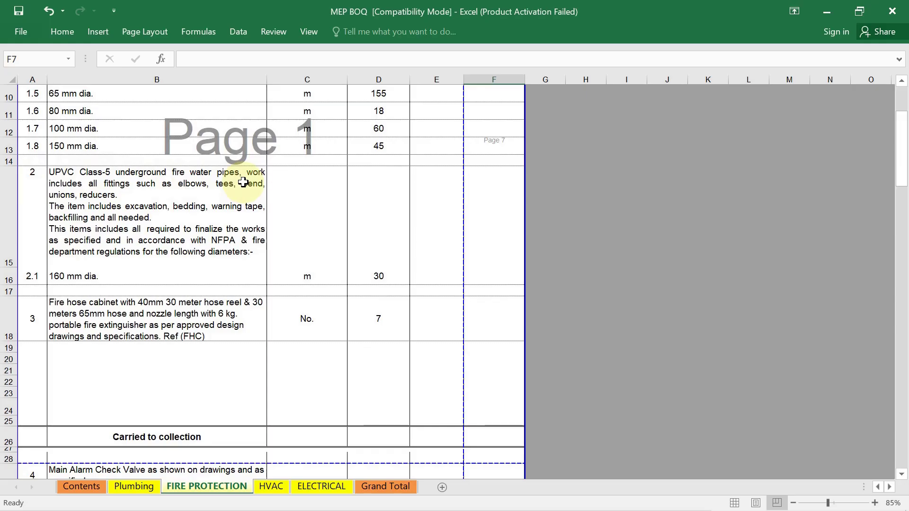
pyautogui.scroll(-2, 229, 233)
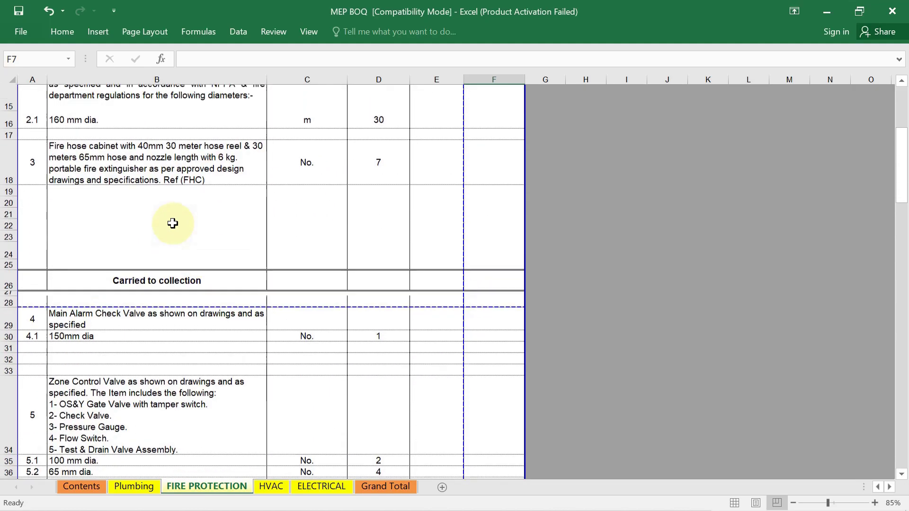
pyautogui.scroll(2, 172, 223)
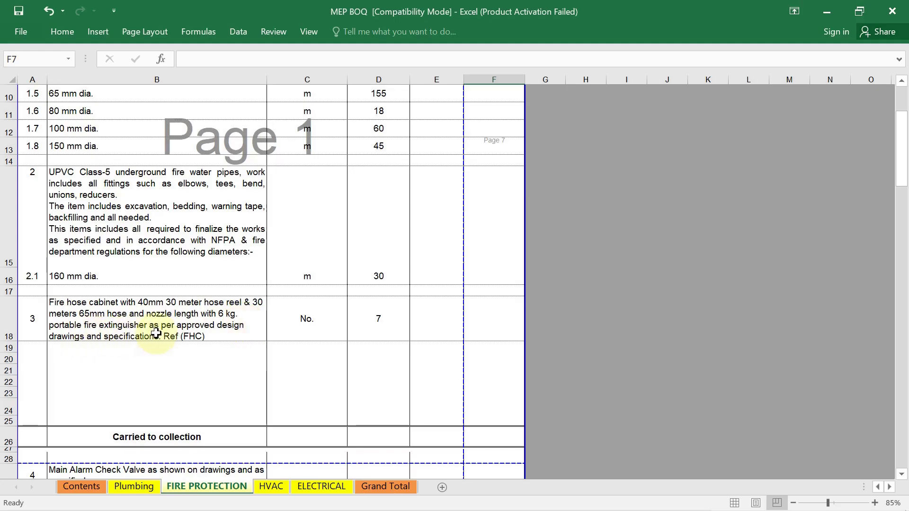
pyautogui.click(370, 323)
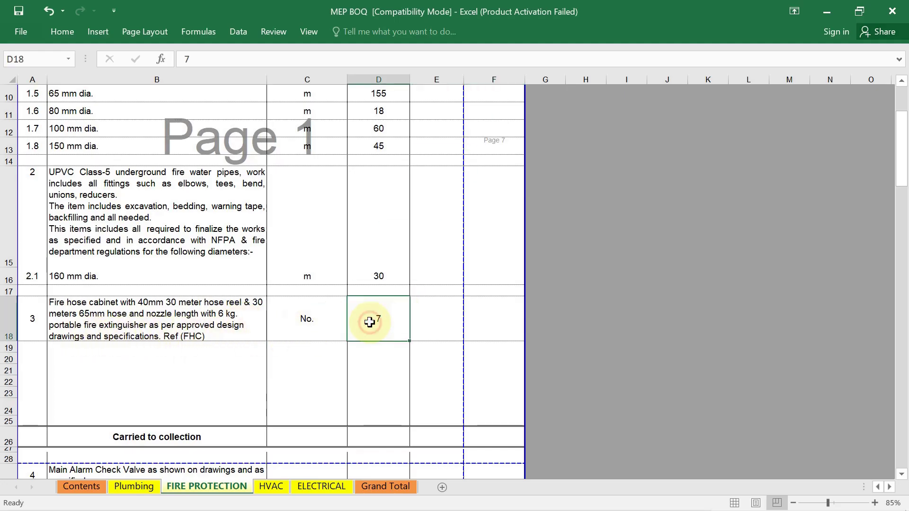
pyautogui.scroll(-2, 370, 321)
pyautogui.scroll(1, 341, 219)
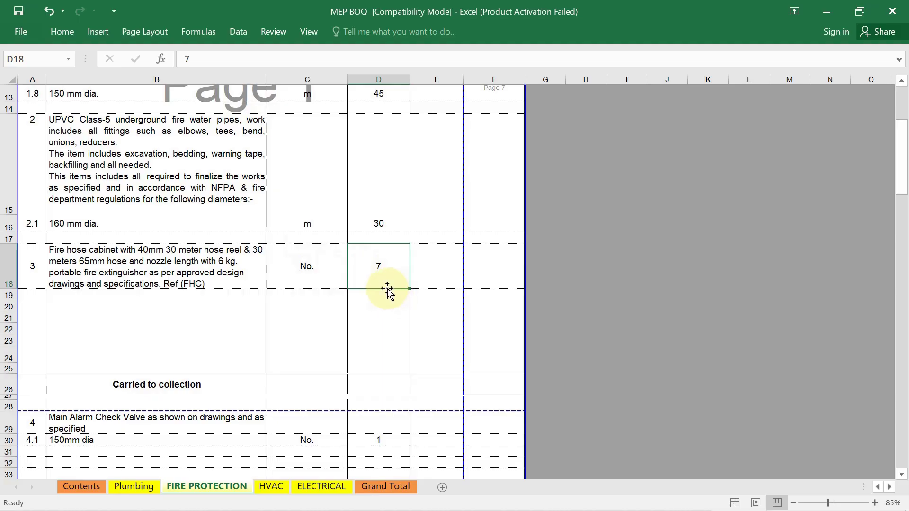
pyautogui.scroll(-2, 368, 263)
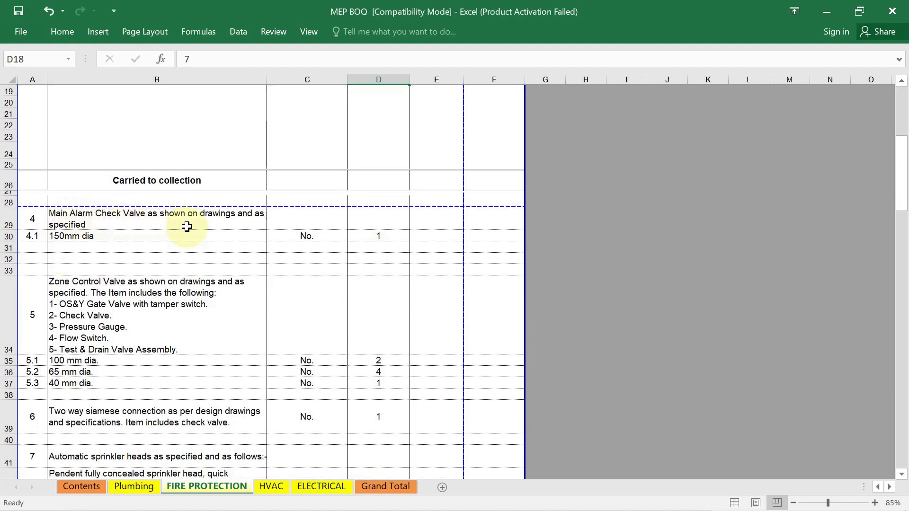
pyautogui.click(357, 235)
pyautogui.scroll(-1, 225, 246)
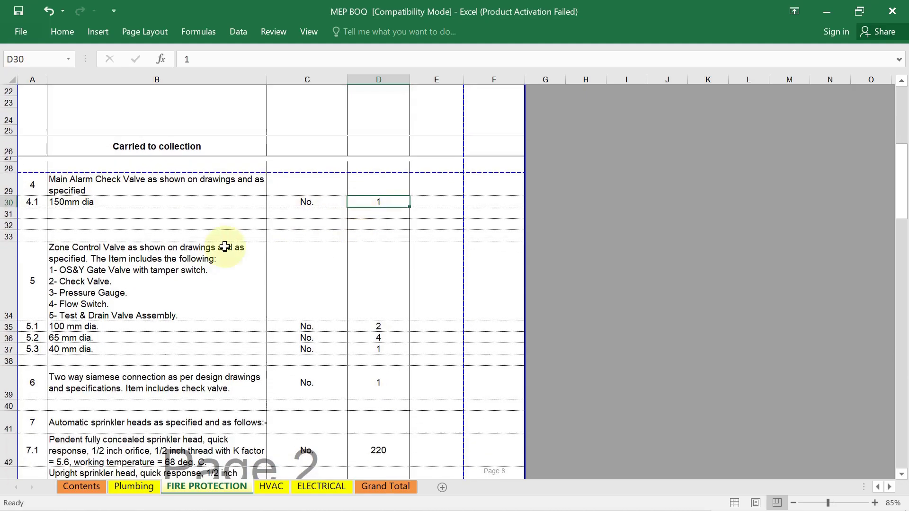
pyautogui.scroll(-1, 197, 255)
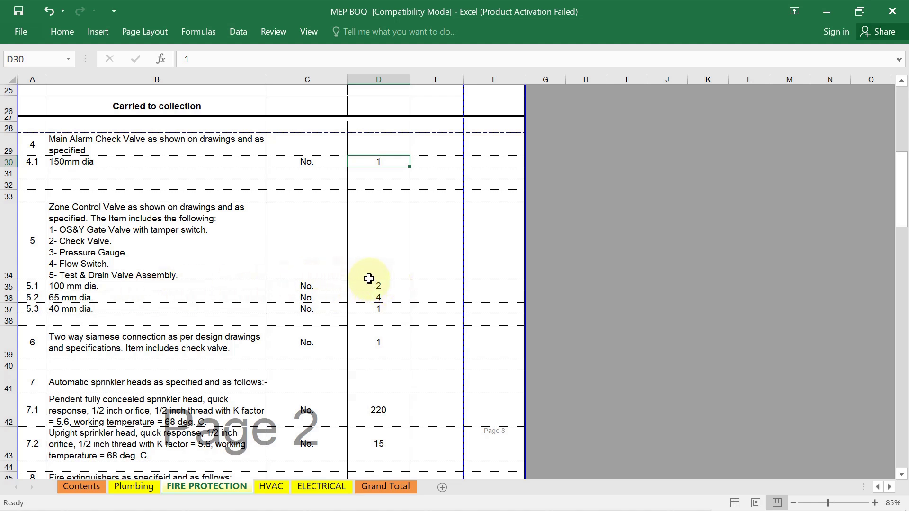
pyautogui.scroll(-2, 369, 279)
pyautogui.scroll(-1, 95, 241)
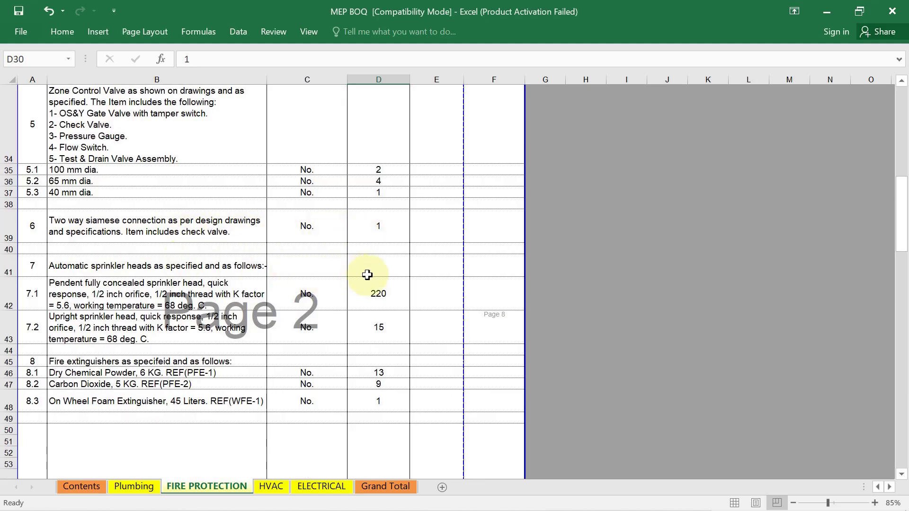
pyautogui.click(116, 296)
pyautogui.scroll(-1, 112, 284)
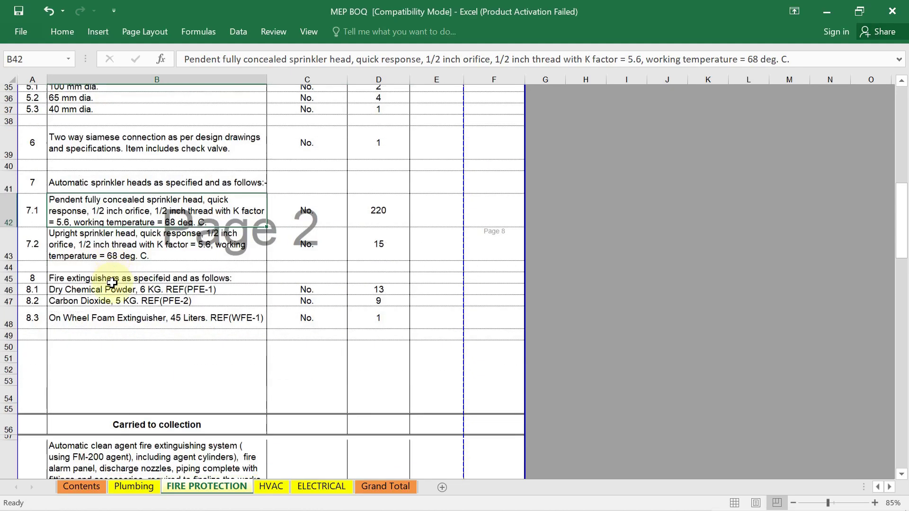
pyautogui.scroll(-1, 112, 283)
pyautogui.click(116, 216)
pyautogui.click(118, 197)
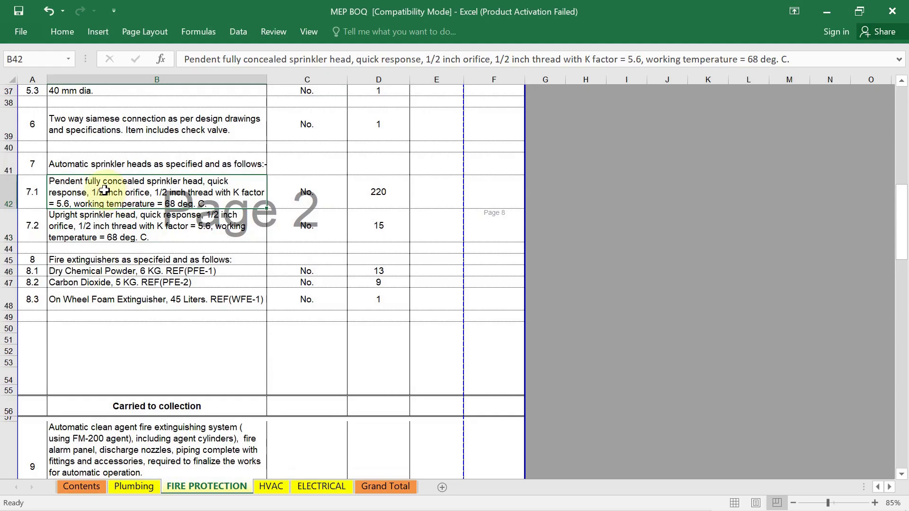
pyautogui.click(372, 198)
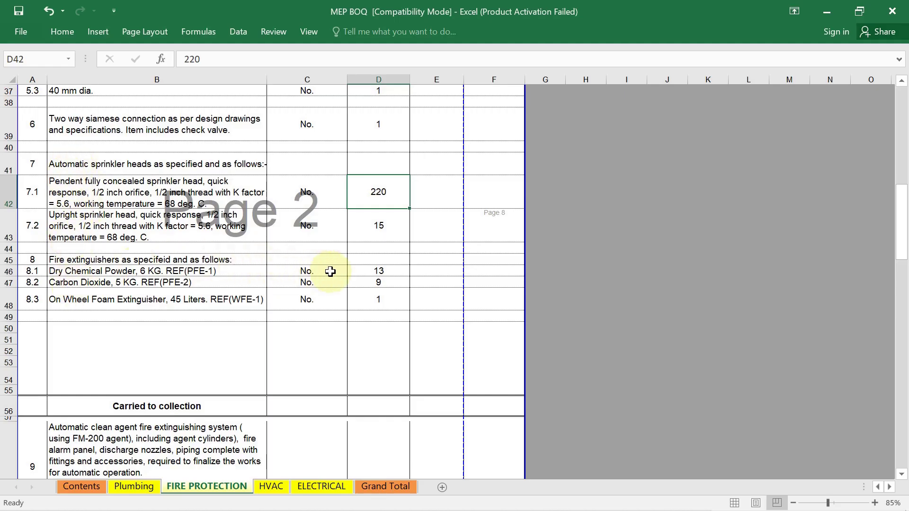
pyautogui.moveTo(82, 275); pyautogui.dragTo(95, 284)
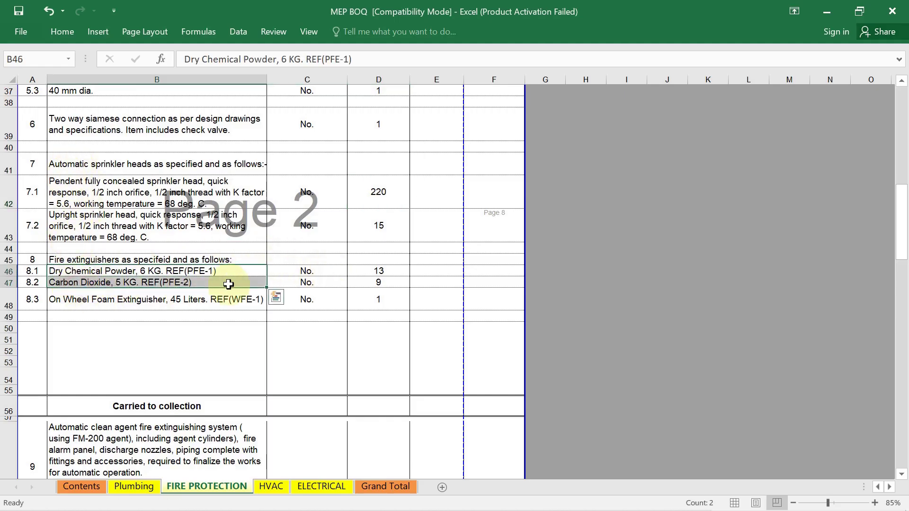
pyautogui.click(209, 283)
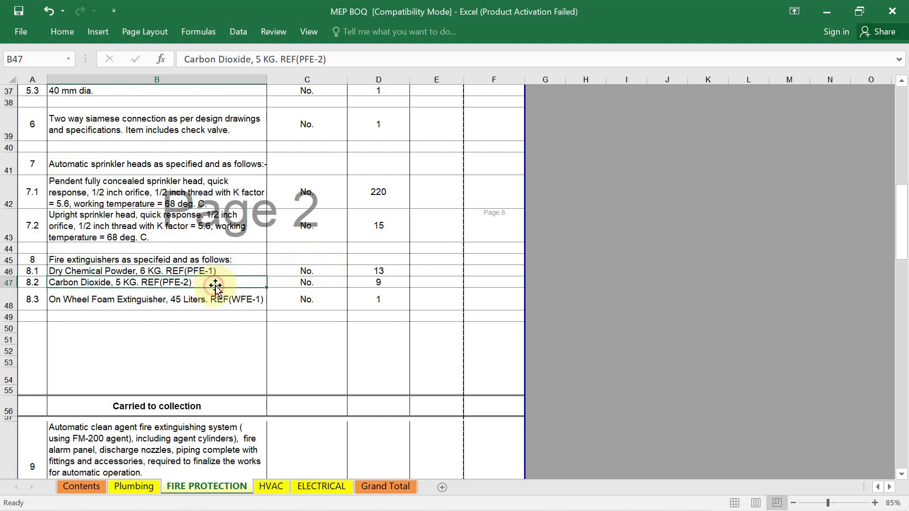
pyautogui.click(374, 270)
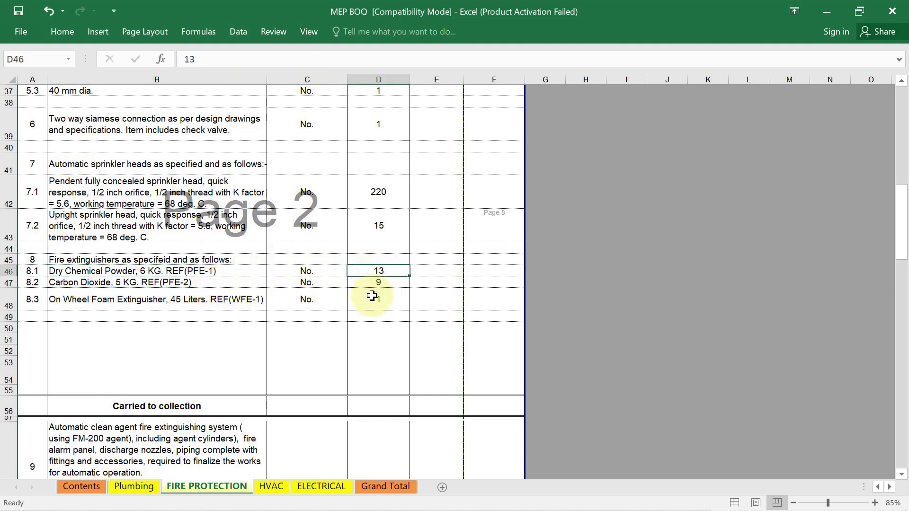
pyautogui.scroll(-5, 372, 296)
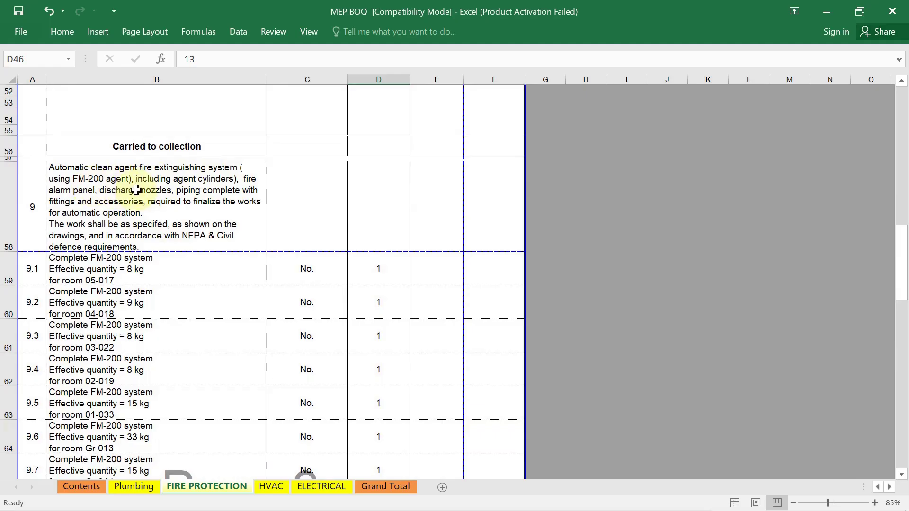
pyautogui.scroll(-2, 318, 266)
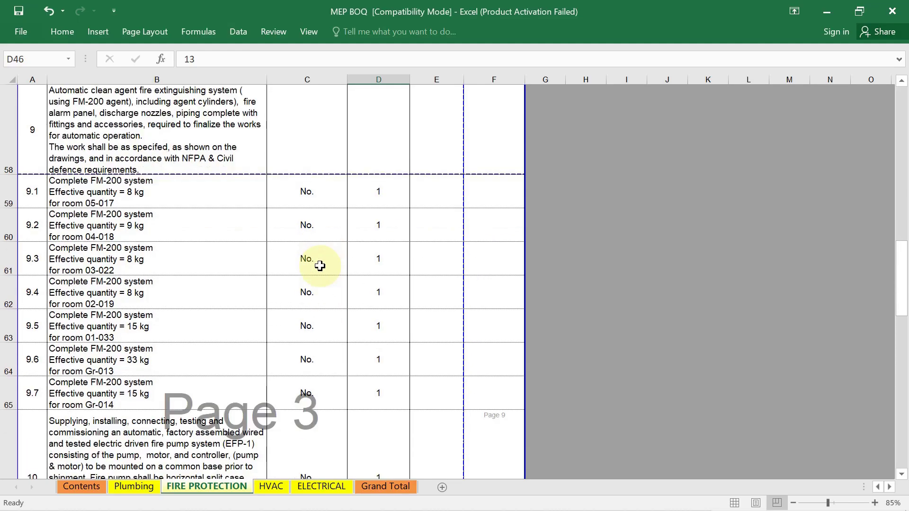
pyautogui.scroll(-3, 310, 223)
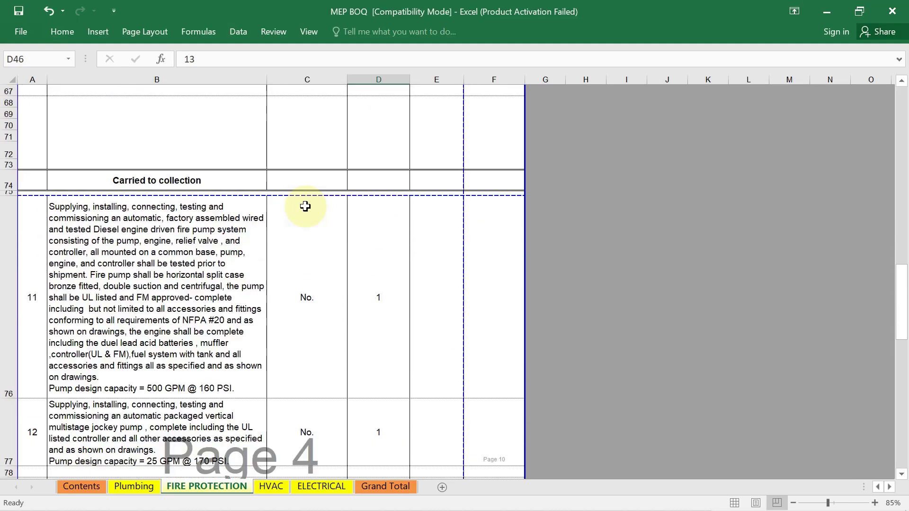
pyautogui.scroll(-1, 183, 199)
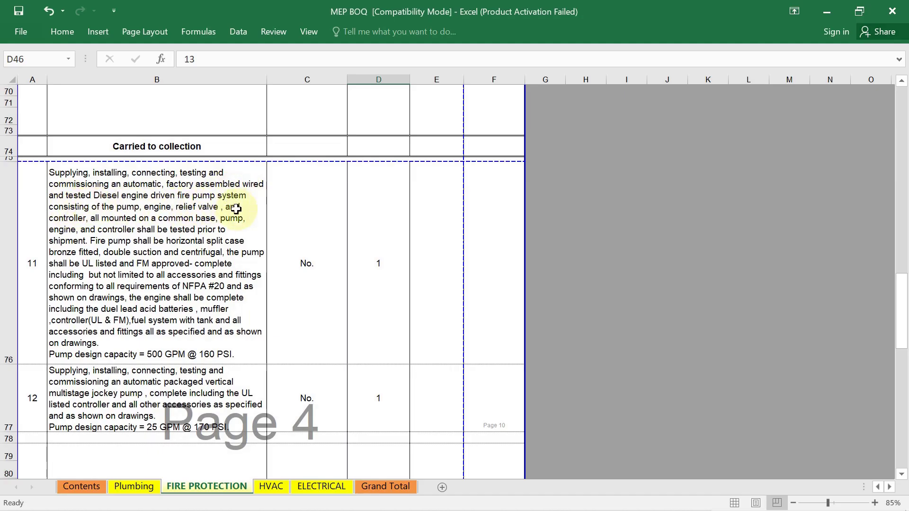
pyautogui.click(381, 306)
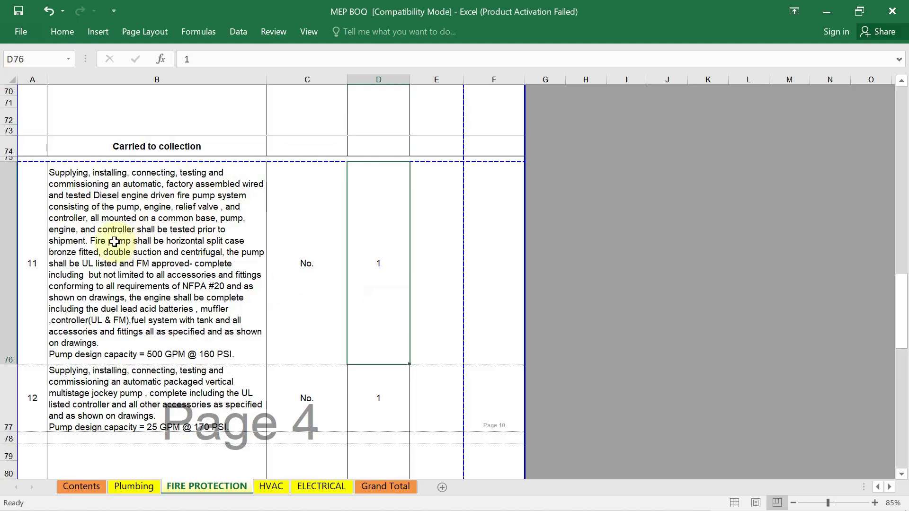
pyautogui.click(140, 208)
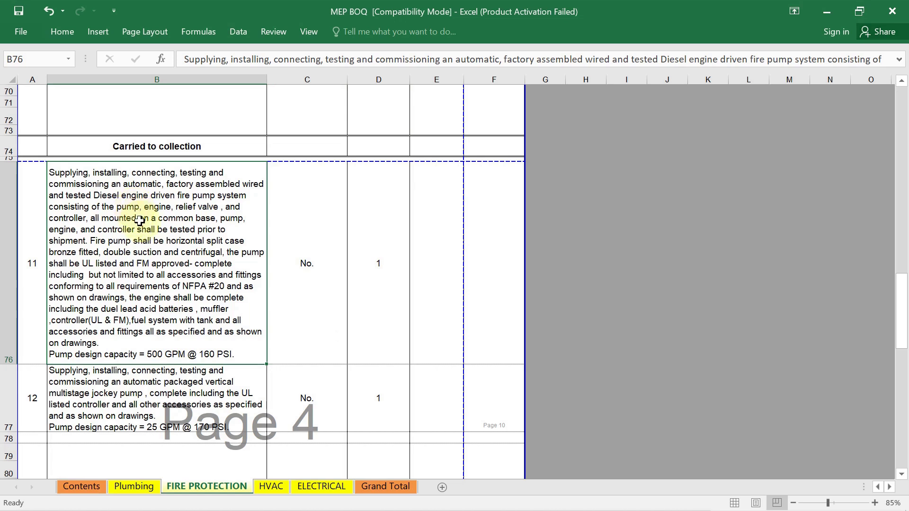
pyautogui.scroll(-1, 135, 306)
pyautogui.scroll(-1, 136, 306)
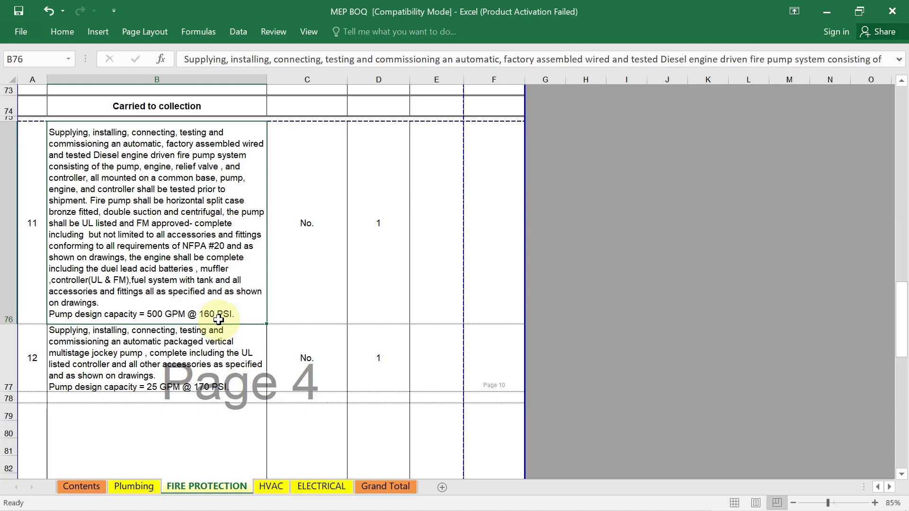
pyautogui.scroll(-3, 164, 314)
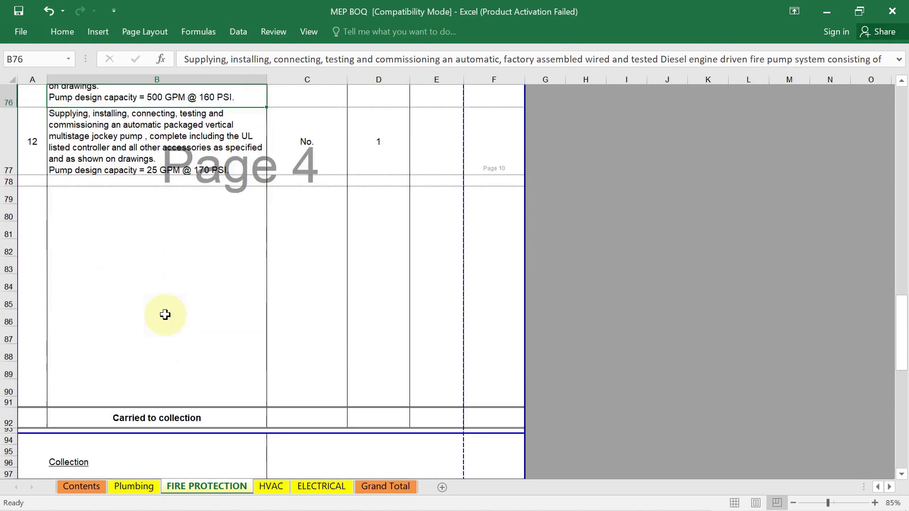
pyautogui.scroll(2, 165, 314)
pyautogui.click(165, 314)
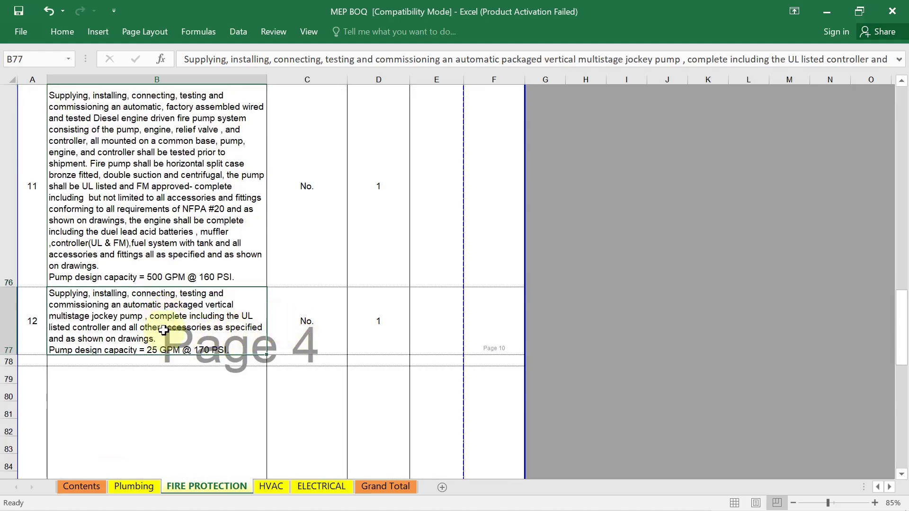
pyautogui.scroll(-3, 323, 321)
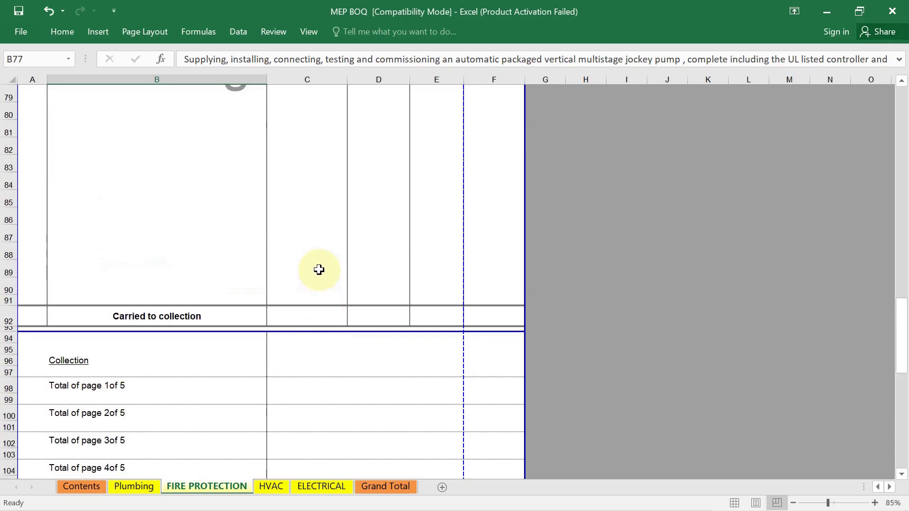
pyautogui.scroll(4, 319, 268)
pyautogui.scroll(-3, 318, 269)
pyautogui.scroll(2, 319, 270)
pyautogui.scroll(-1, 318, 271)
pyautogui.scroll(-8, 318, 270)
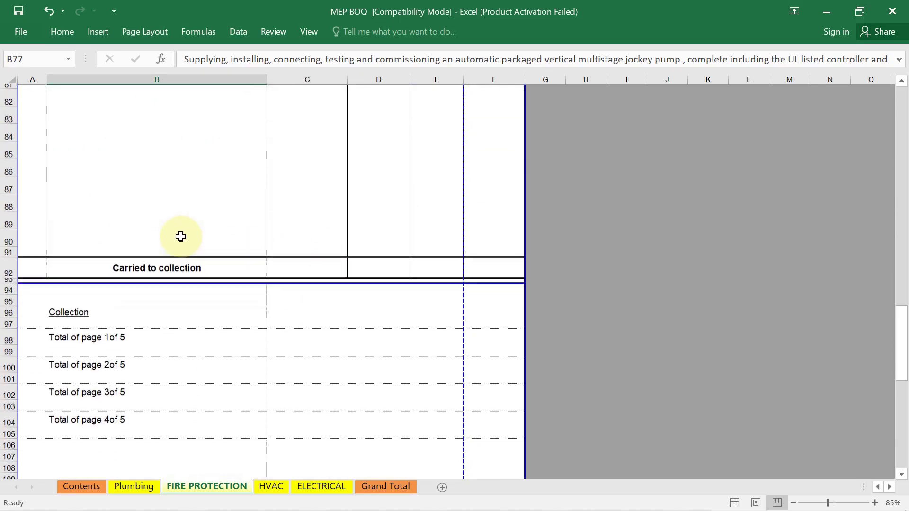
pyautogui.scroll(-9, 180, 243)
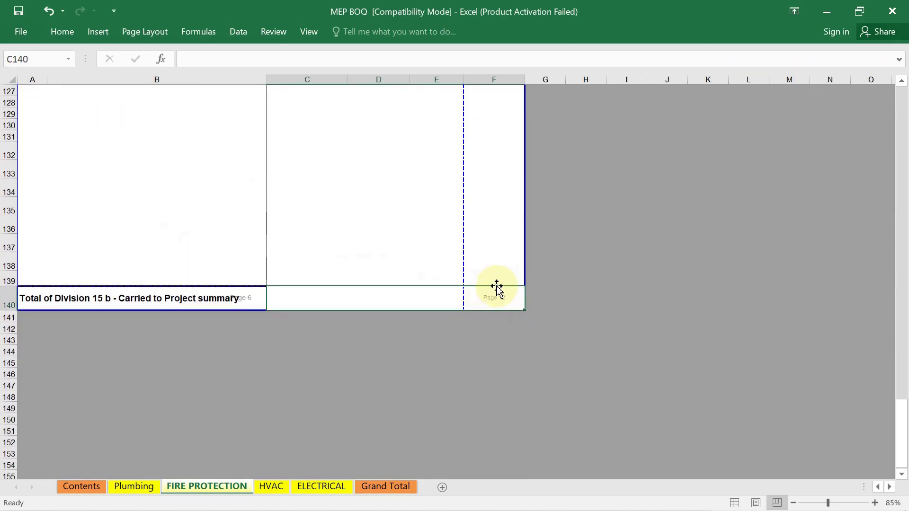
pyautogui.scroll(5, 464, 282)
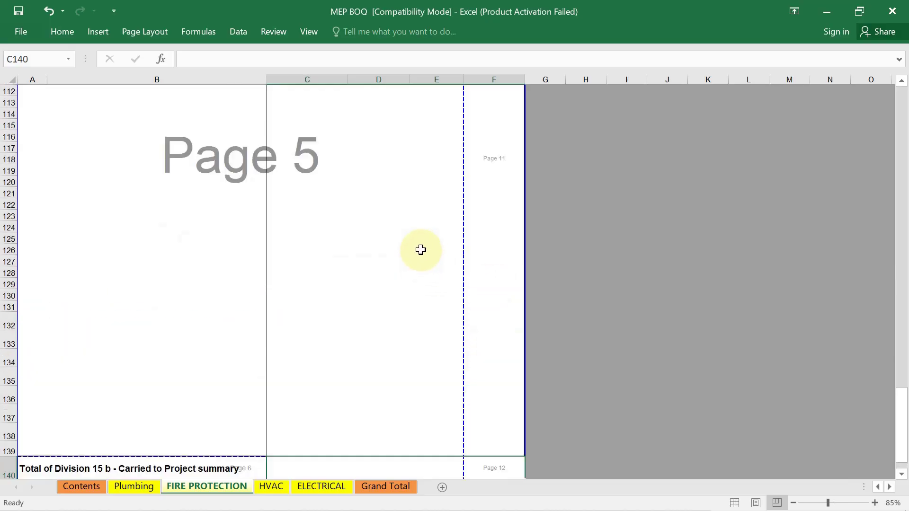
pyautogui.moveTo(905, 403); pyautogui.dragTo(899, 94)
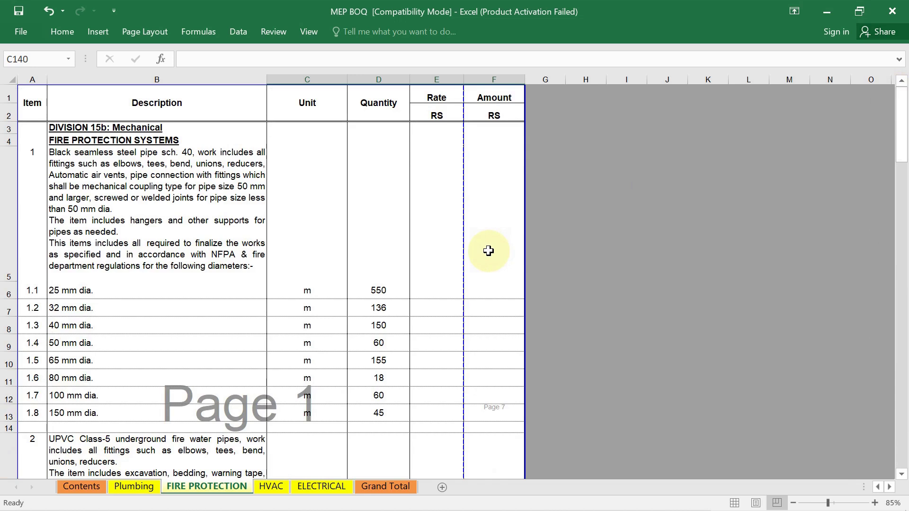